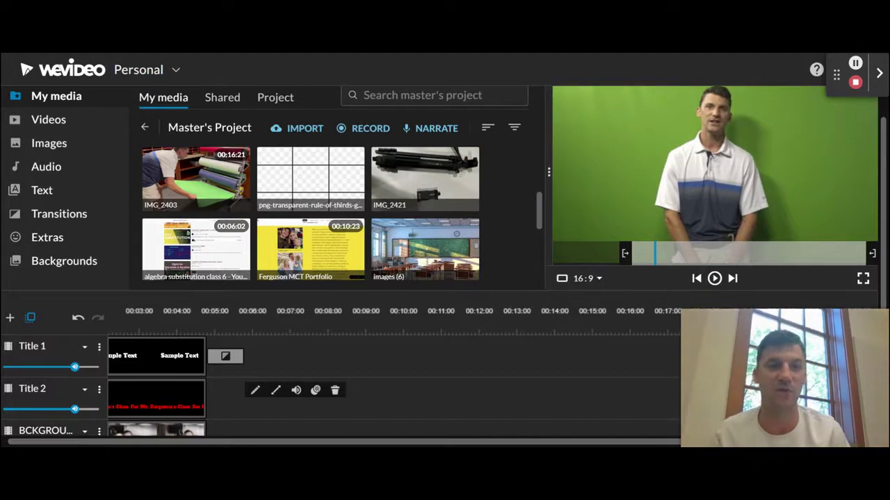
mouse_move(804, 358)
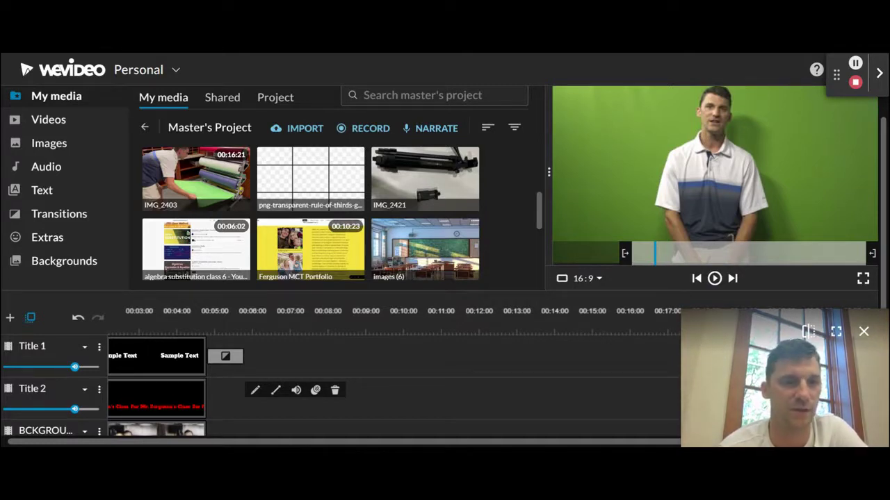
left_click(863, 333)
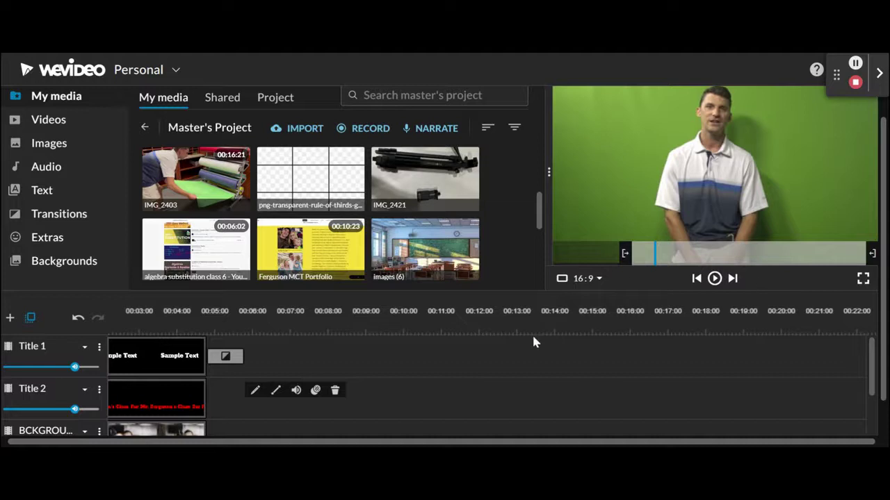
- Open the green-screen clip on the Talking head track for editing and key out the sampled background green 7ea441
scroll(532, 333, "down", 1)
scroll(534, 341, "down", 2)
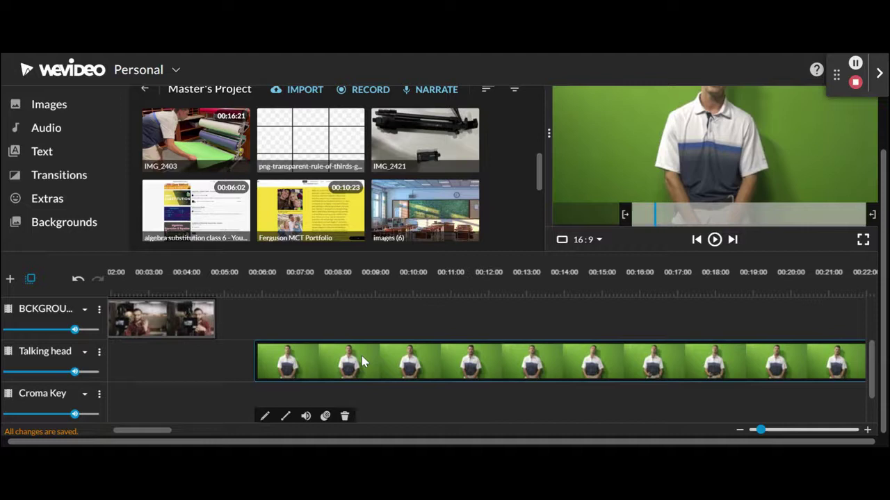
double_click(317, 354)
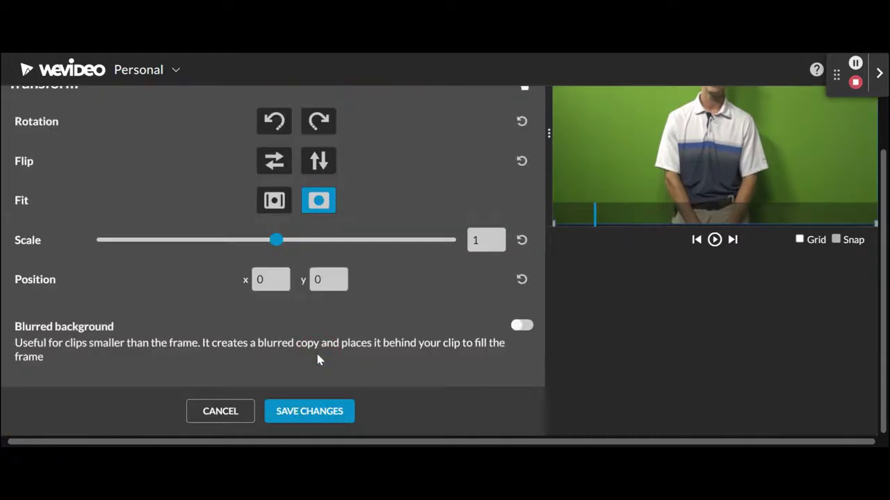
scroll(364, 281, "up", 2)
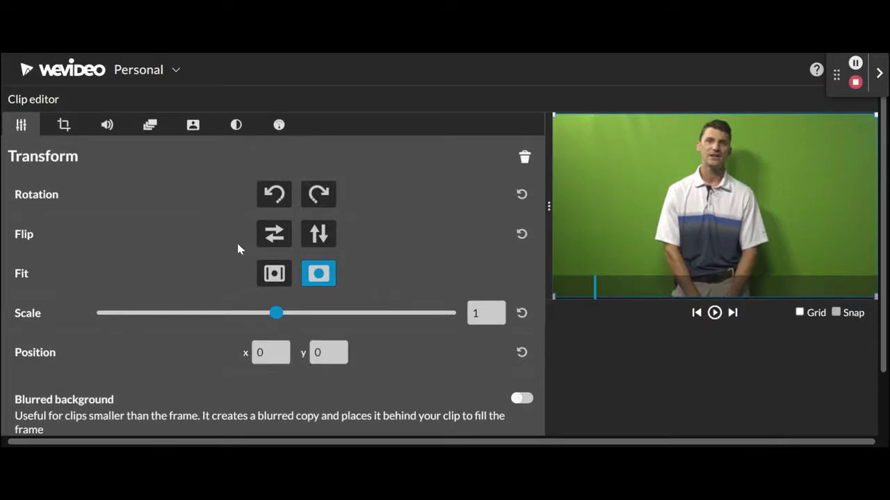
left_click(193, 129)
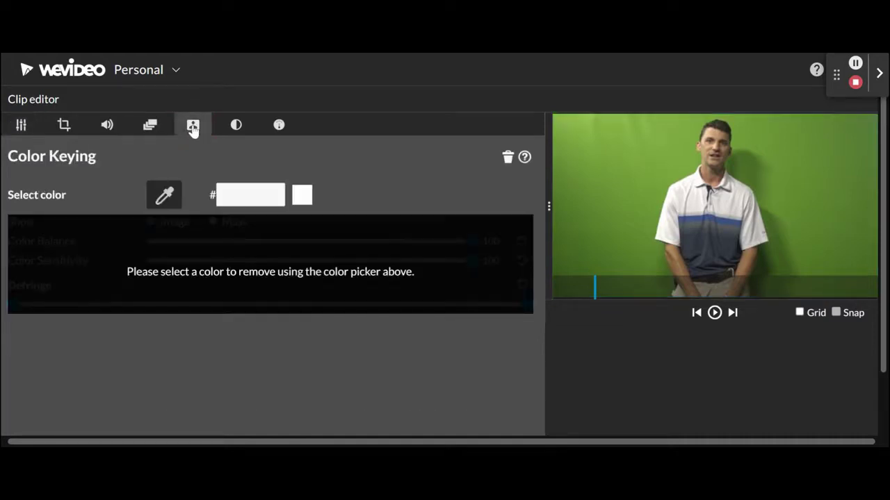
left_click(165, 198)
left_click(631, 144)
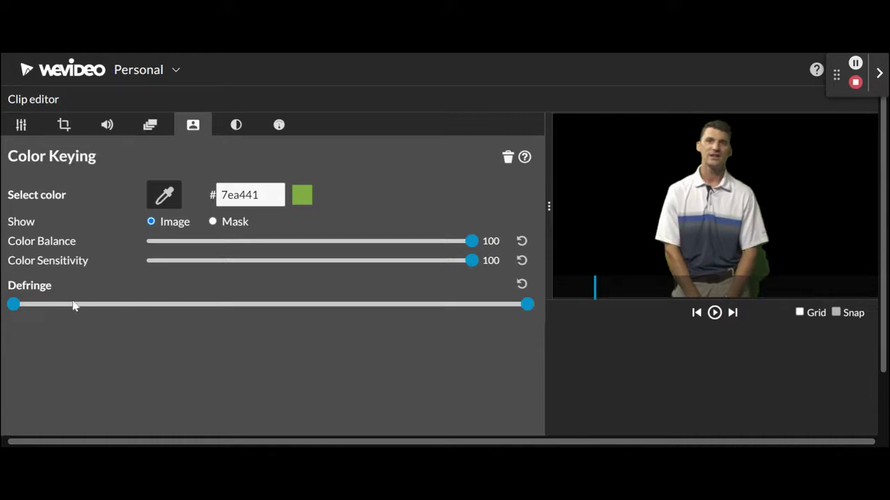
- Raise the lower Defringe limit slightly and save the clip's color keying changes
left_click_drag(16, 313, 69, 314)
scroll(339, 376, "down", 1)
scroll(337, 374, "up", 1)
scroll(338, 373, "down", 1)
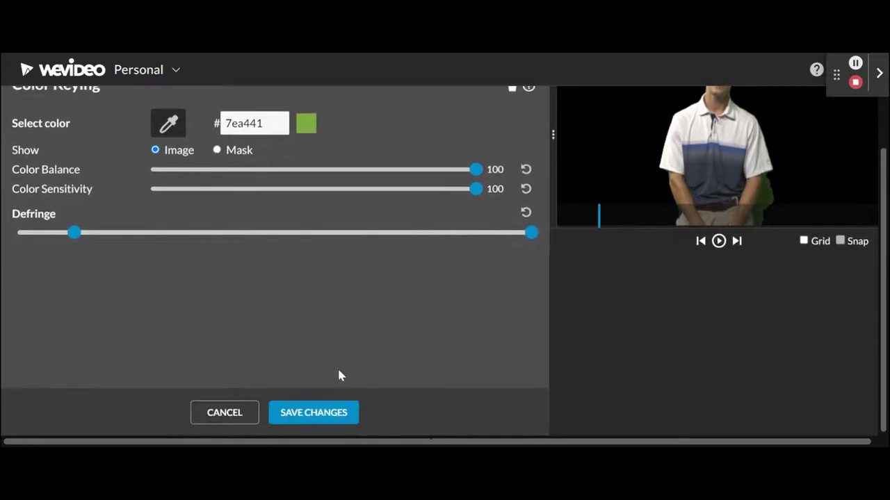
left_click(328, 404)
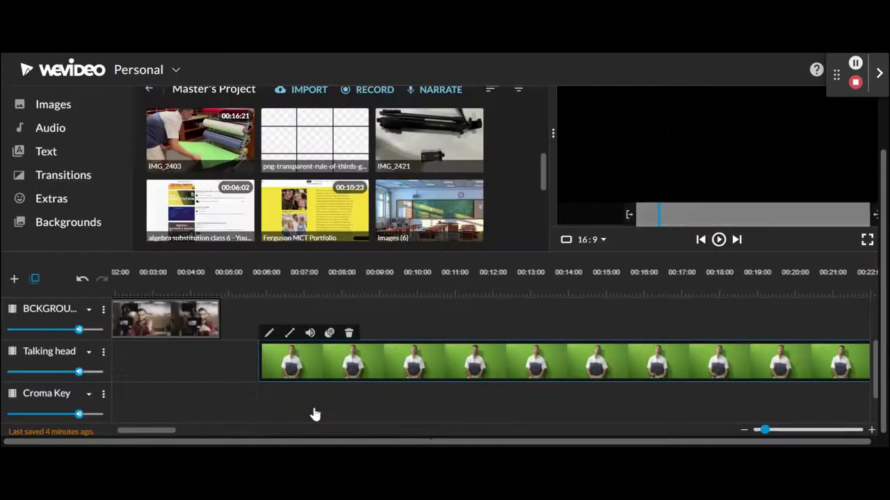
- Reopen the Talking head clip's color keying settings and remove the existing key color
scroll(385, 316, "up", 2)
scroll(729, 216, "up", 1)
scroll(729, 216, "down", 1)
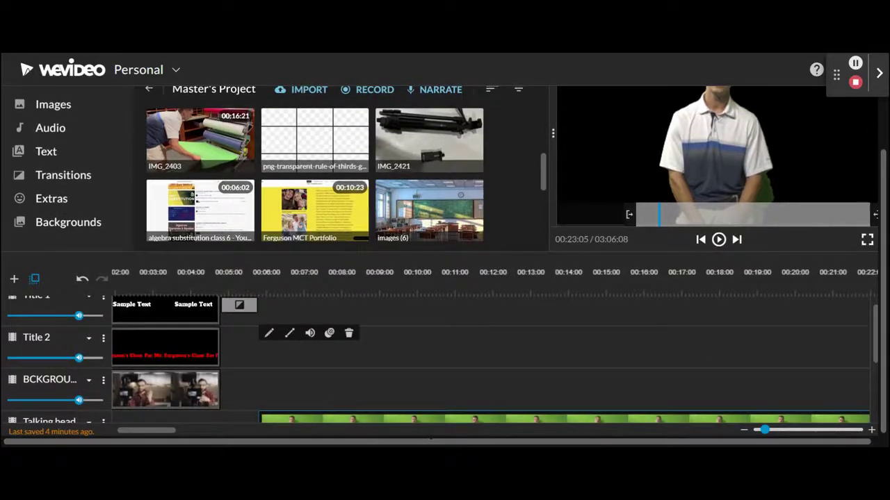
scroll(472, 347, "left", 1)
scroll(472, 347, "down", 2)
scroll(471, 354, "down", 1)
left_click(411, 322)
left_click(411, 322)
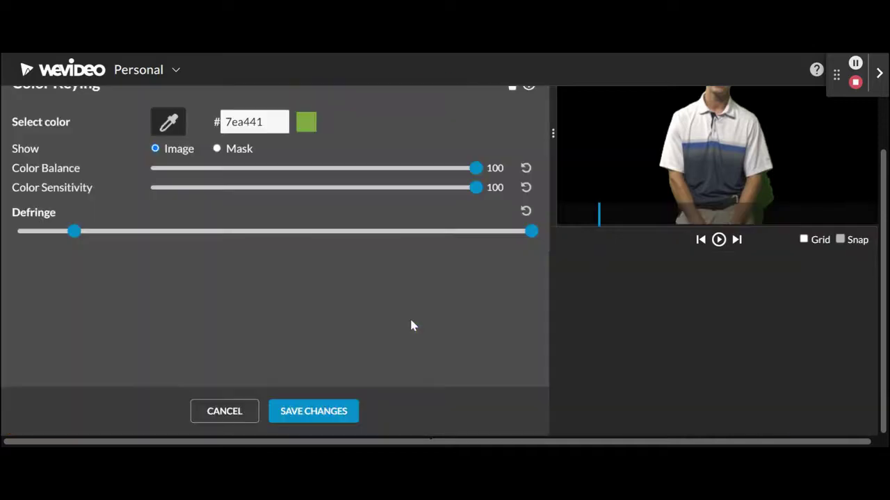
scroll(331, 247, "up", 1)
left_click(510, 160)
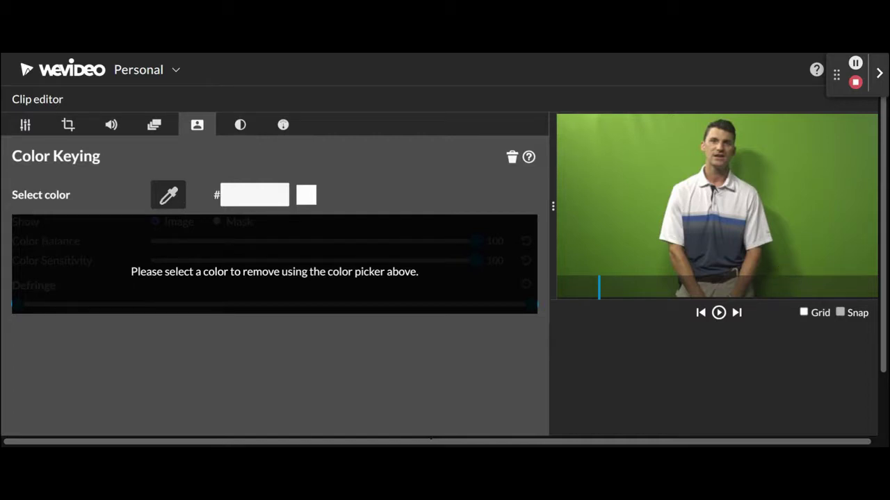
- Key out the dark green 1e2a10 sampled from the shadow beside the speaker and save the clip changes
left_click(179, 205)
left_click(772, 269)
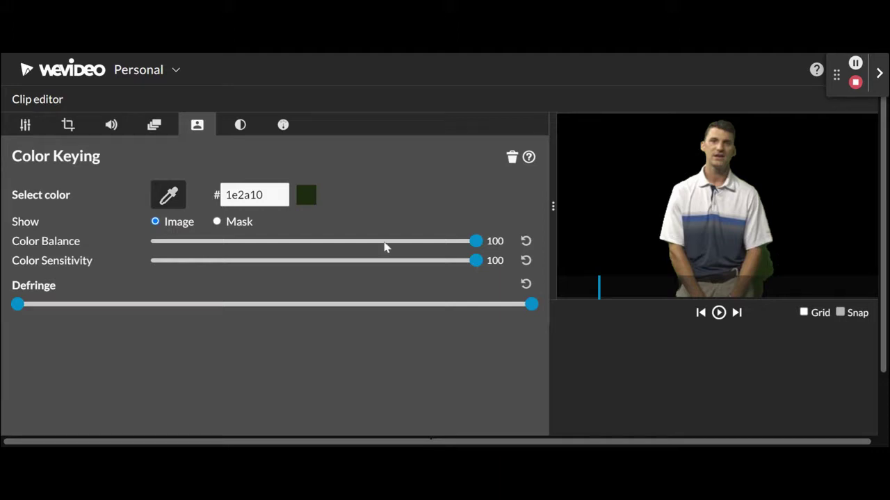
scroll(394, 355, "down", 1)
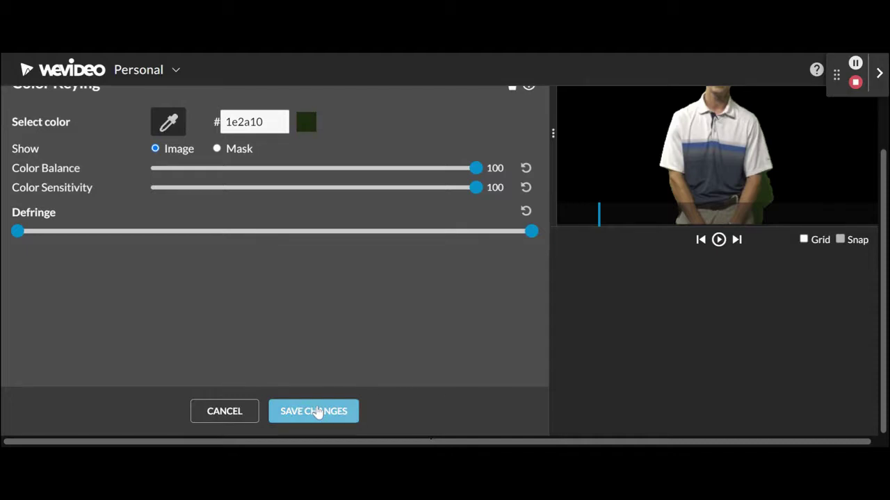
scroll(369, 303, "up", 1)
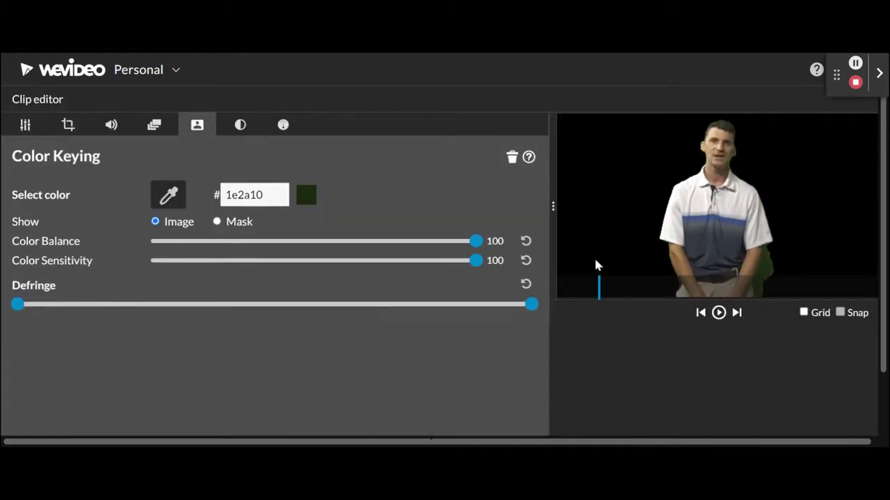
scroll(401, 393, "down", 1)
left_click(328, 416)
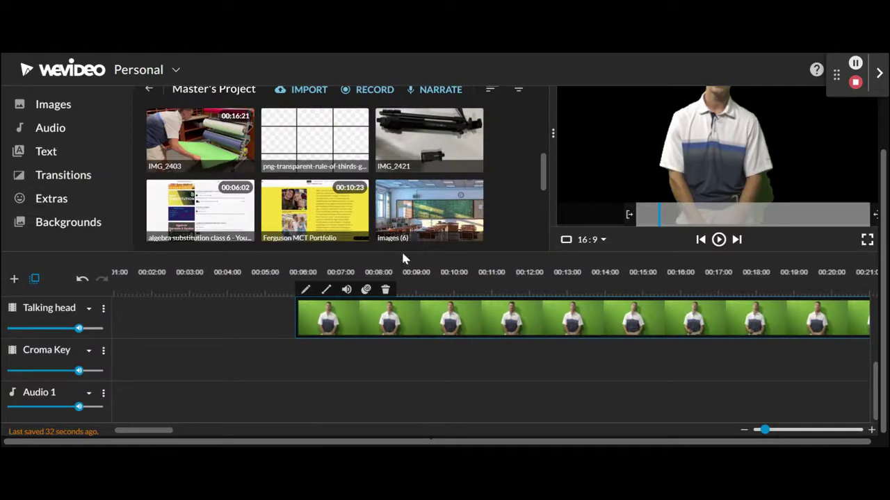
- Place the classroom image "images (6)" on the Croma Key track, aligned with the Talking head clip's start at 00:05:20
left_click_drag(441, 216, 311, 358)
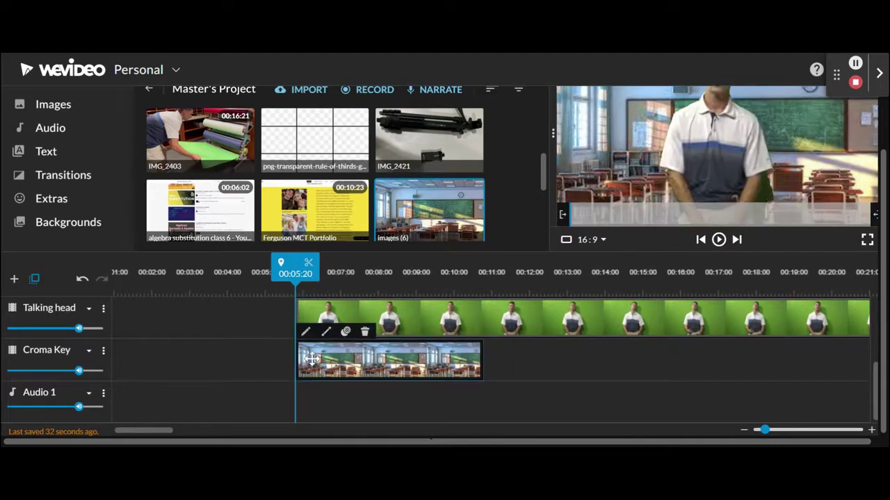
scroll(379, 352, "up", 1)
scroll(676, 251, "up", 2)
scroll(677, 251, "down", 1)
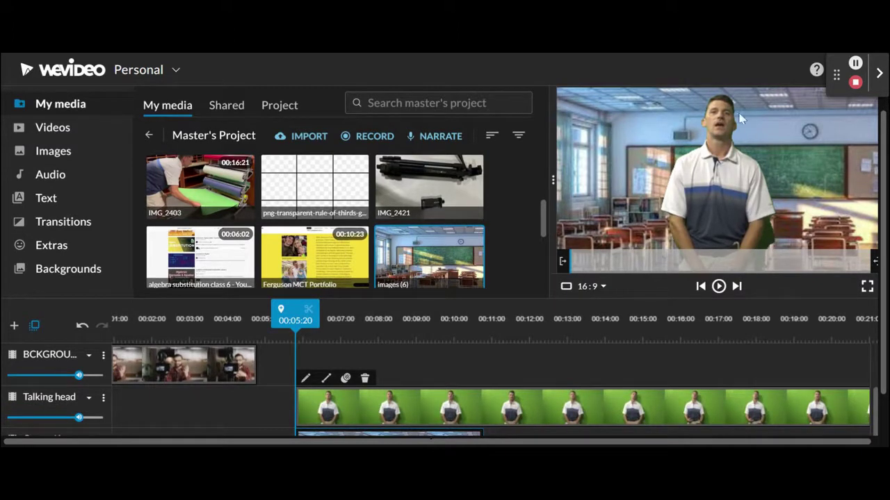
- Extend the classroom image's end on the Croma Key track to 00:14:01 and further to 00:17:11
scroll(462, 383, "down", 1)
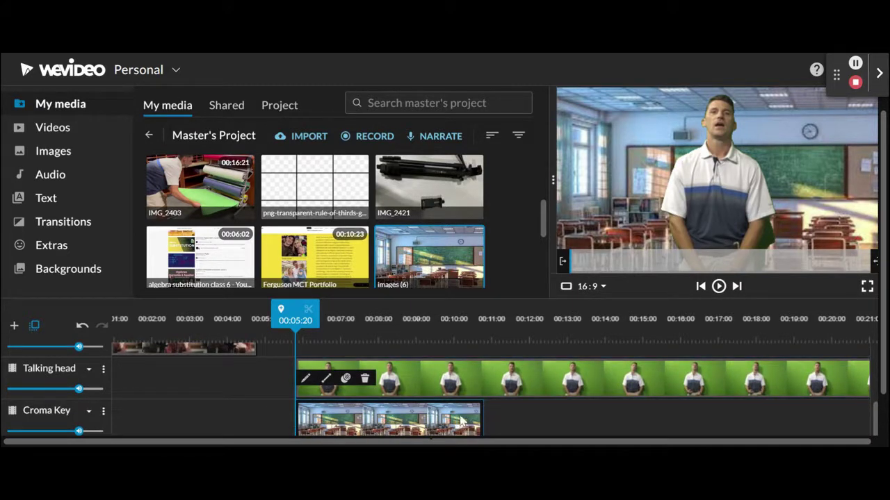
left_click_drag(480, 419, 602, 409)
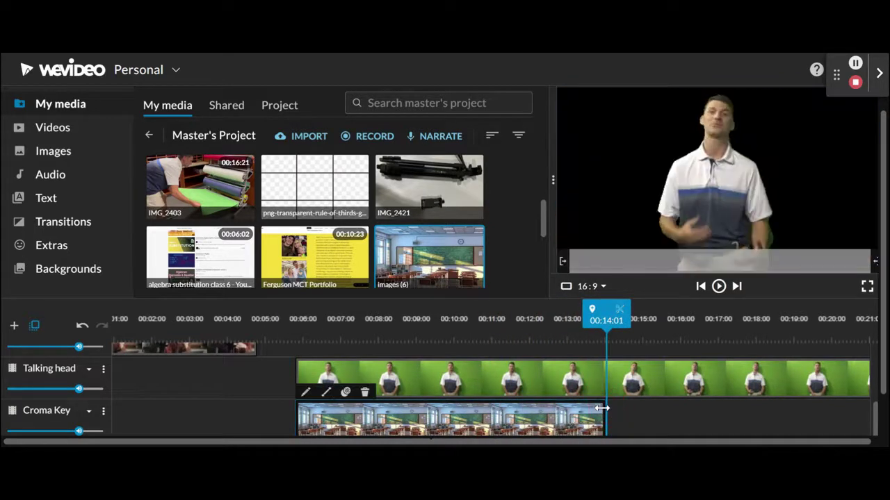
scroll(554, 386, "right", 10)
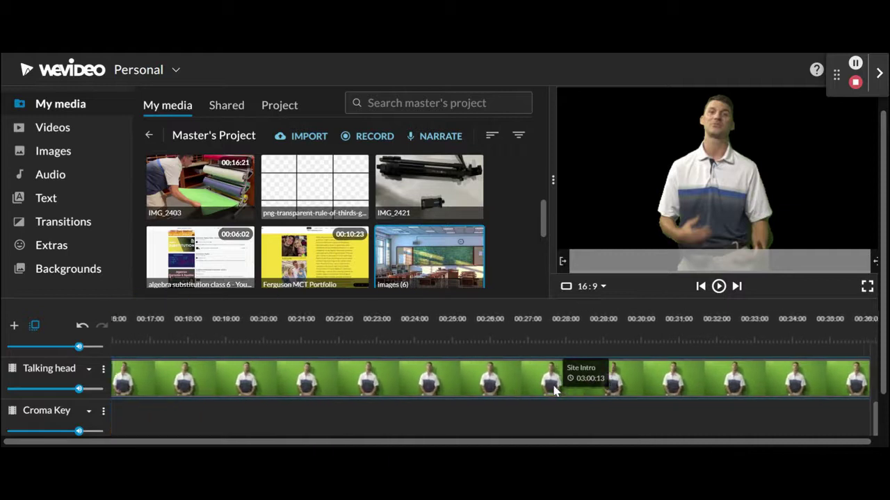
scroll(554, 386, "right", 13)
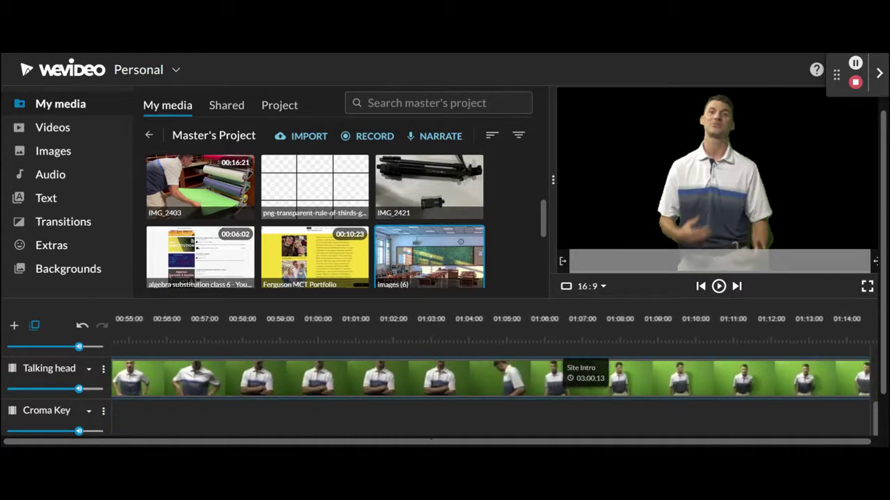
scroll(584, 386, "right", 4)
scroll(584, 386, "right", 7)
scroll(584, 386, "left", 20)
scroll(584, 385, "left", 7)
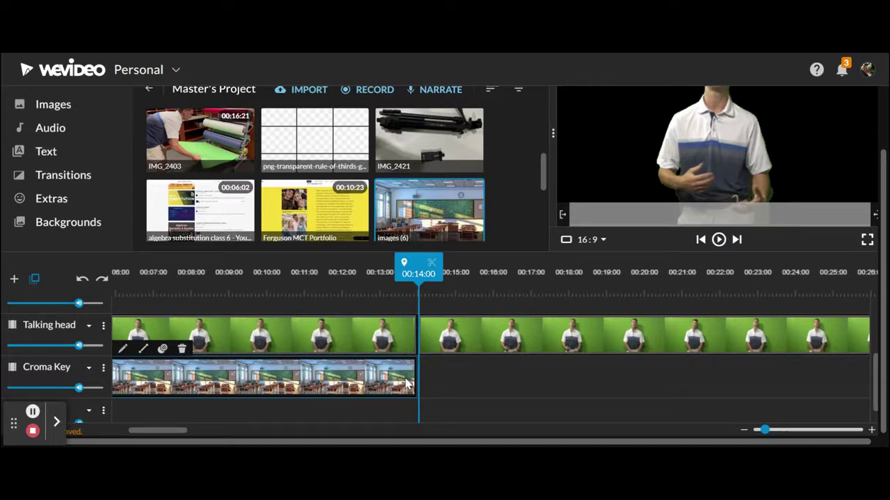
left_click_drag(411, 381, 543, 371)
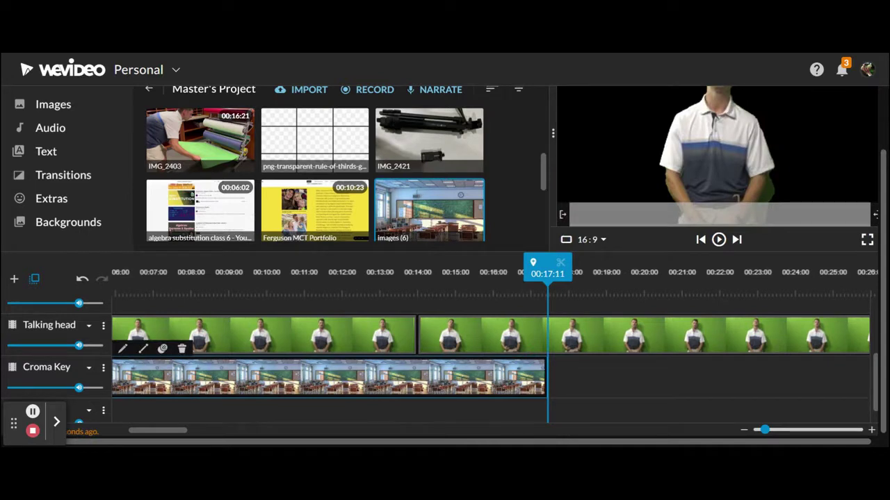
- Play back the composite around the Talking head cut near 00:14:00 and pause at 00:16:05
left_click_drag(547, 272, 416, 275)
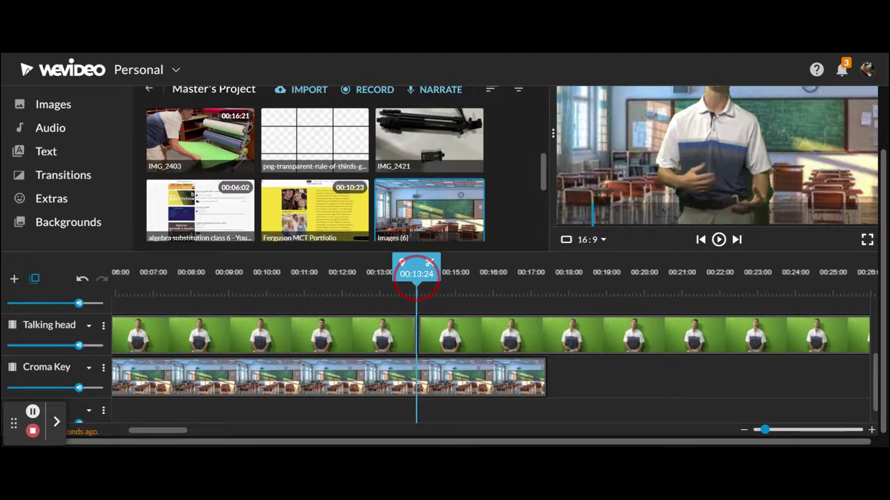
left_click_drag(416, 275, 440, 271)
left_click(719, 240)
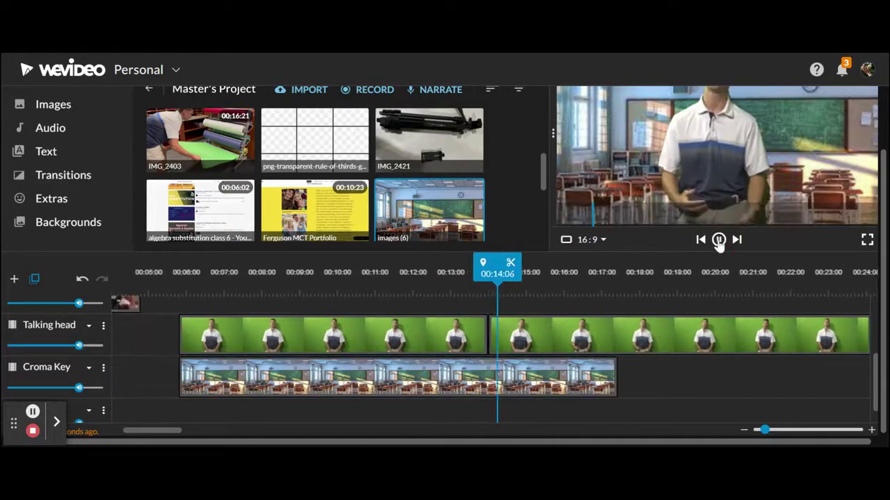
left_click(719, 240)
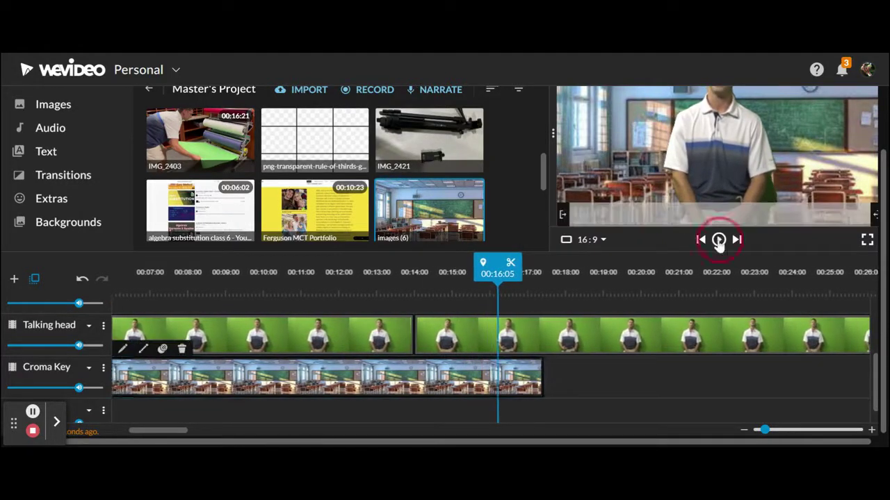
left_click(511, 267)
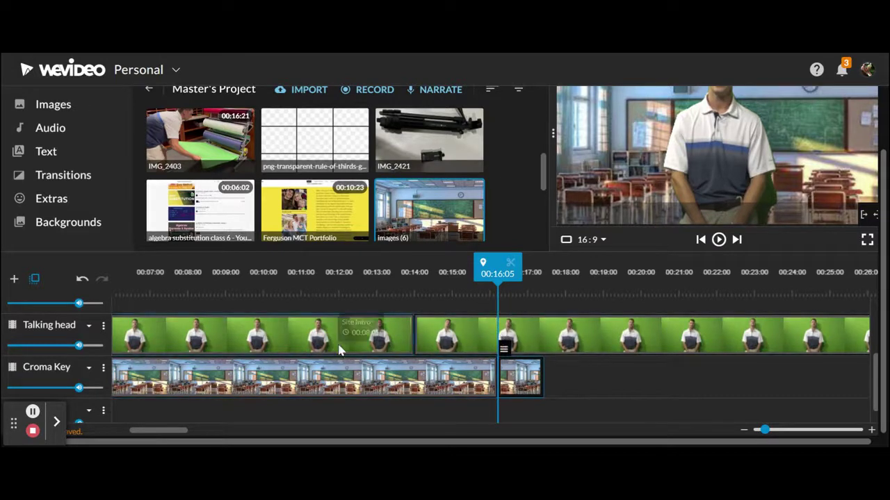
left_click(82, 281)
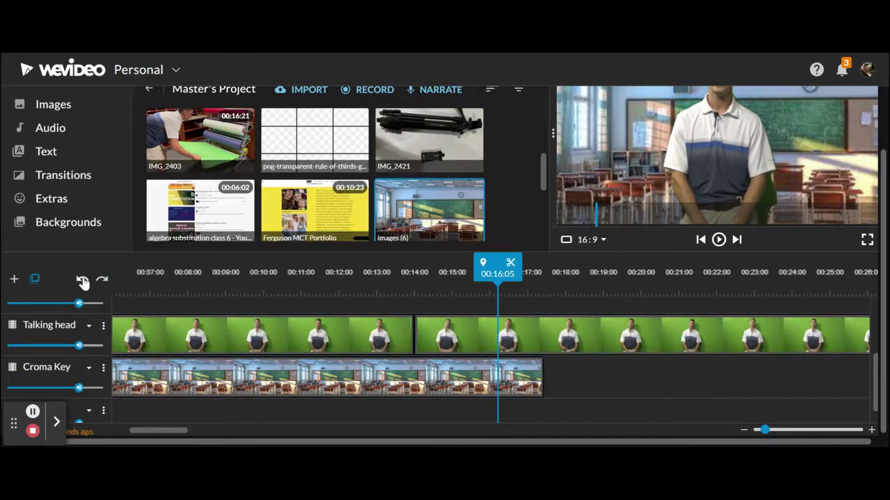
left_click(501, 338)
left_click(515, 417)
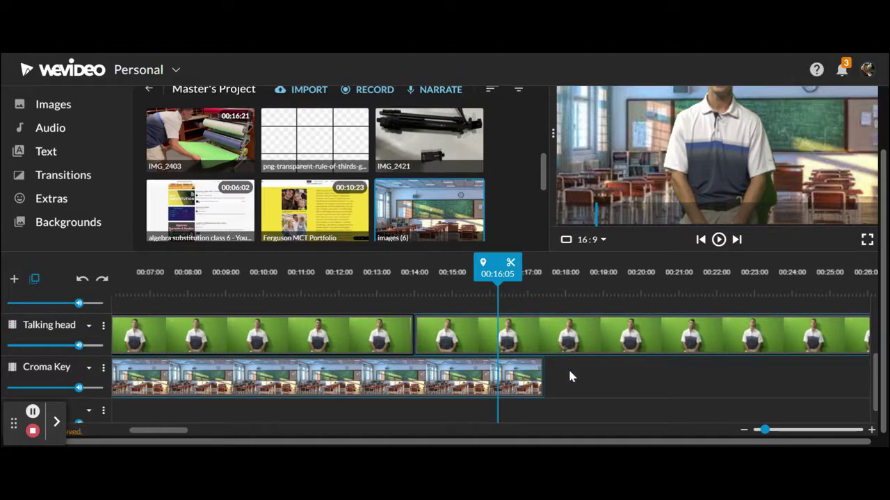
- Split the Talking head clip at 00:16:04 and move the trailing piece along its track to start at 00:22:07
left_click(497, 336)
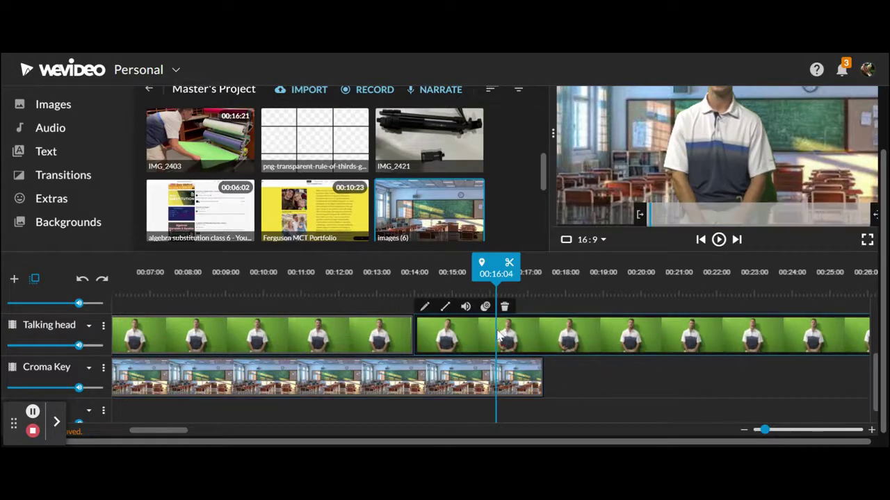
left_click(509, 263)
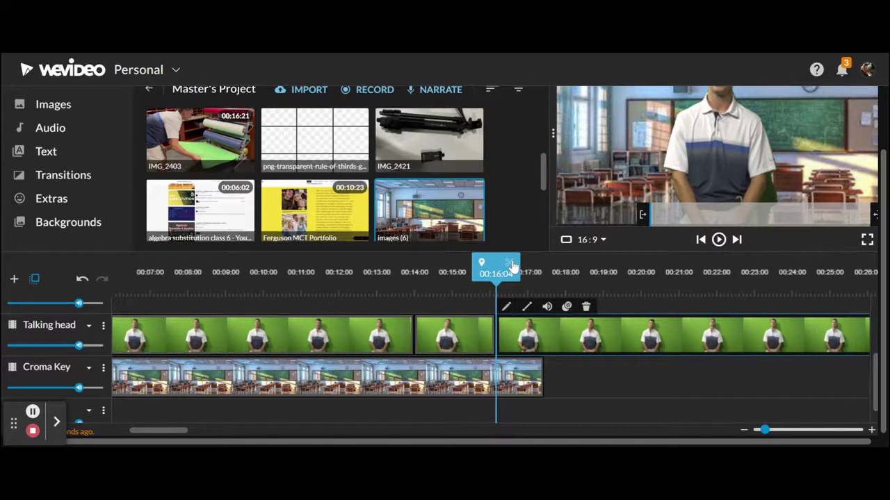
left_click(463, 339)
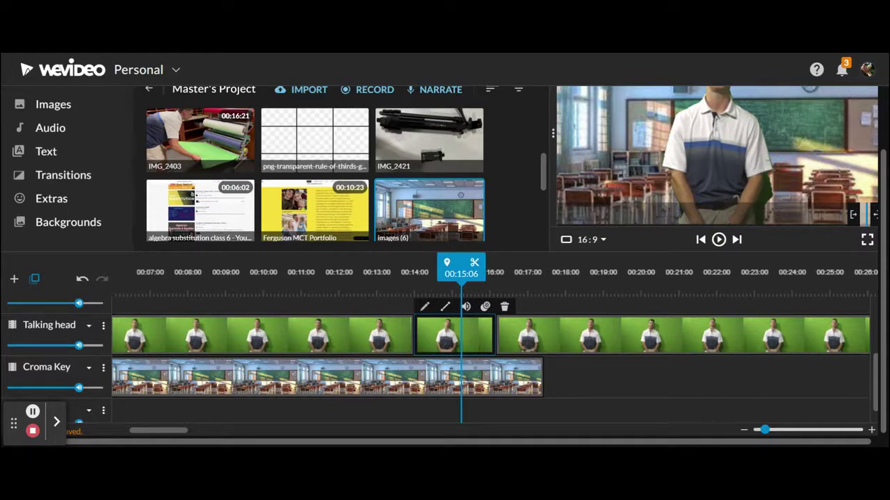
left_click_drag(639, 327, 820, 340)
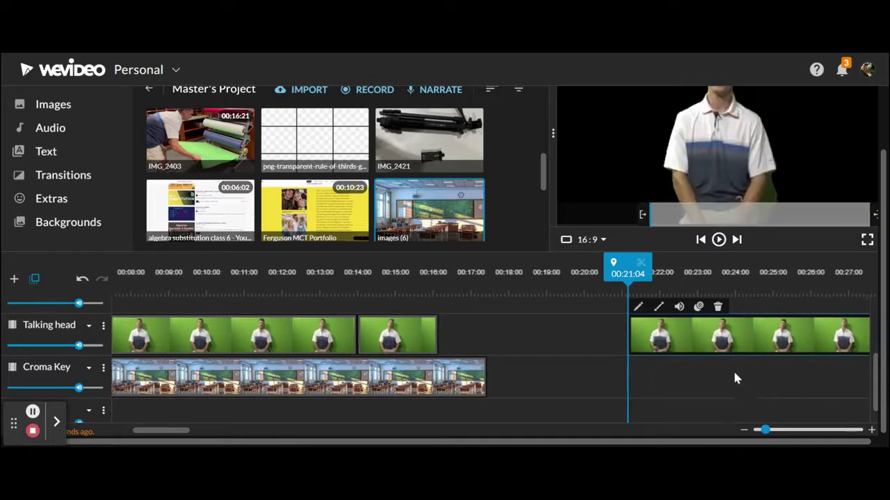
left_click_drag(686, 341, 727, 339)
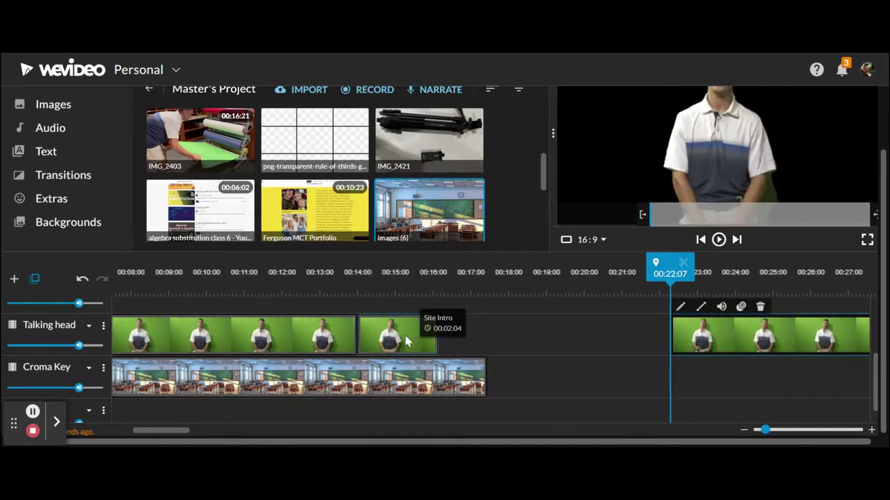
- Slow the short middle Talking head clip to -2x speed and save the change
double_click(407, 342)
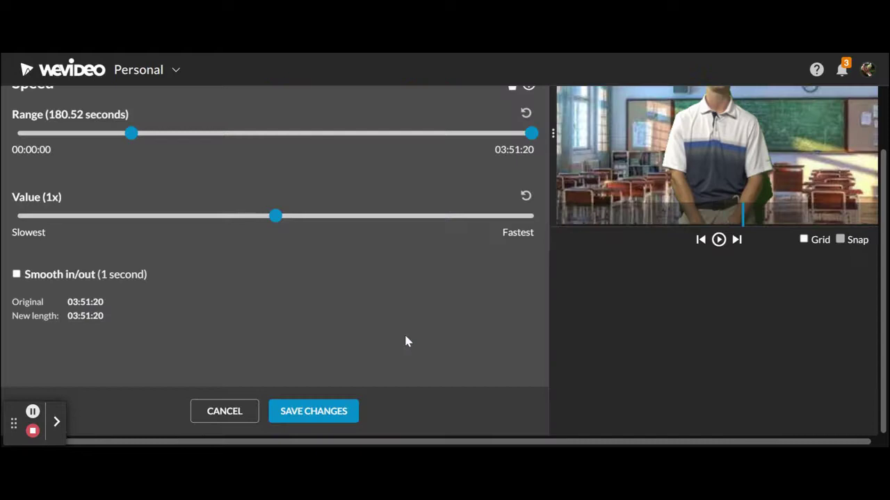
left_click_drag(276, 216, 250, 220)
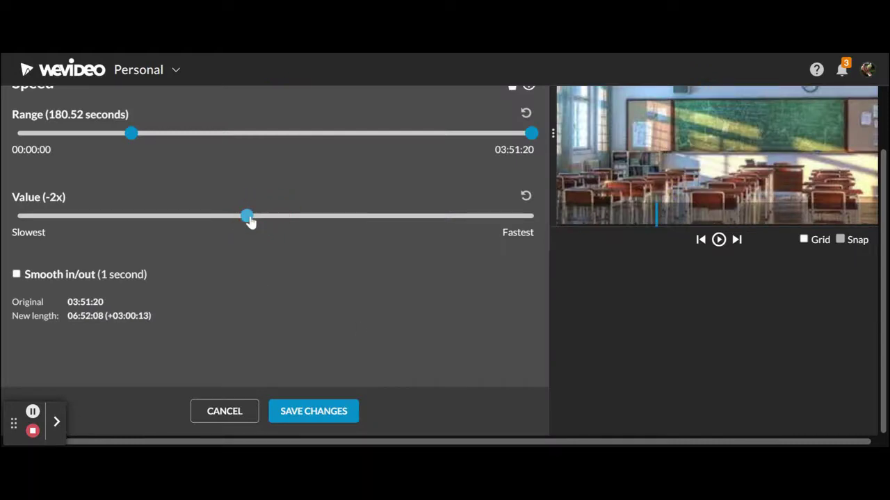
left_click(314, 411)
- Play back the slowed middle Talking head clip from 00:13:16 and pause past its end
left_click_drag(403, 271, 345, 273)
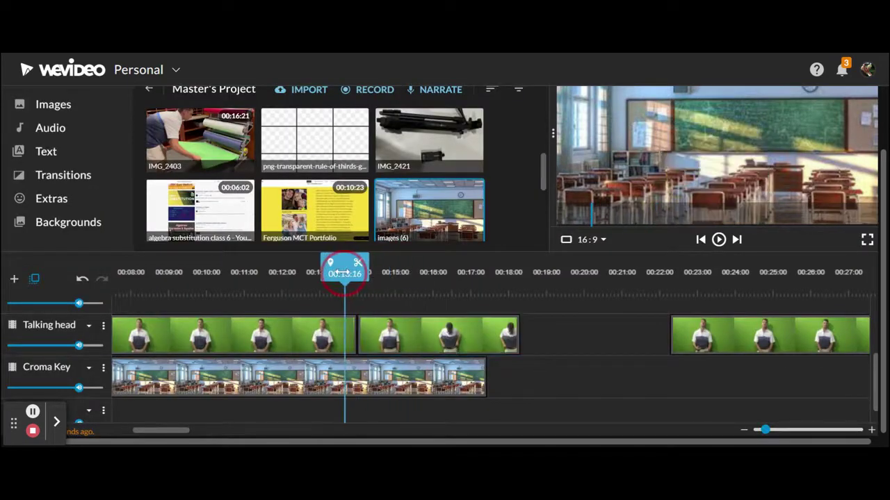
left_click(718, 240)
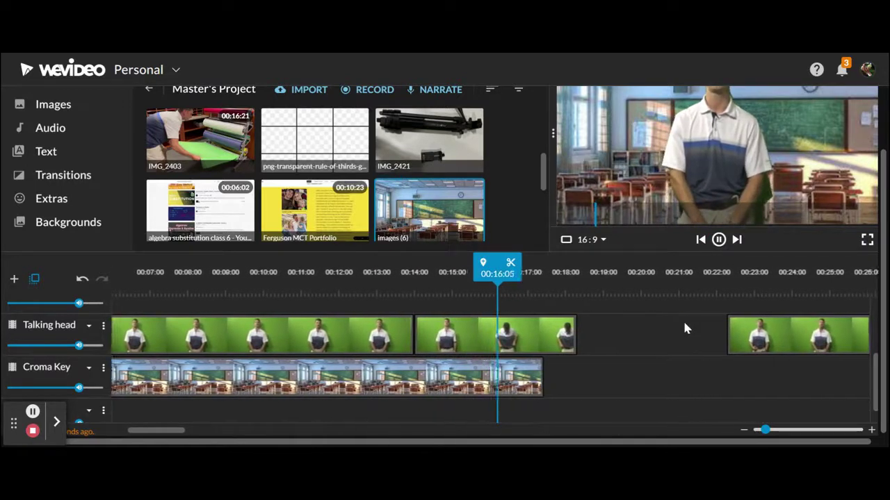
scroll(683, 319, "up", 2)
scroll(683, 319, "down", 3)
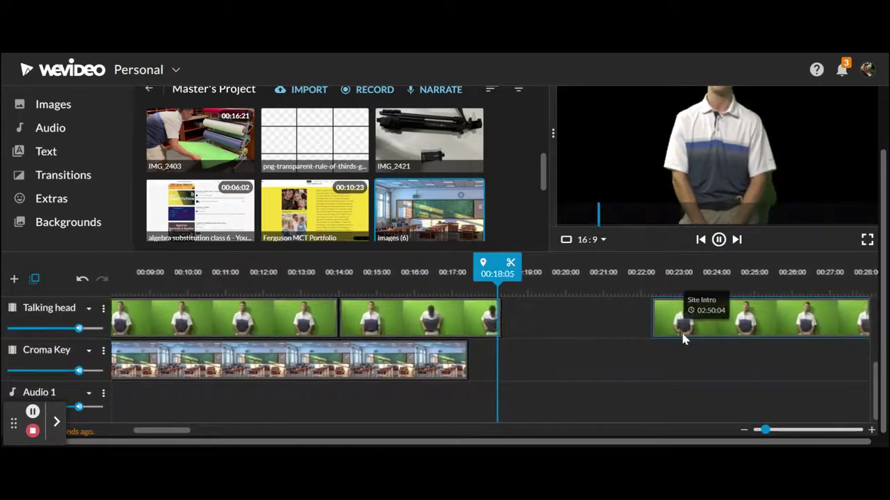
left_click(718, 239)
- Move the trailing Talking head clip against the slowed clip's end, play back across the join and pause at 00:19:22
left_click_drag(662, 321, 512, 322)
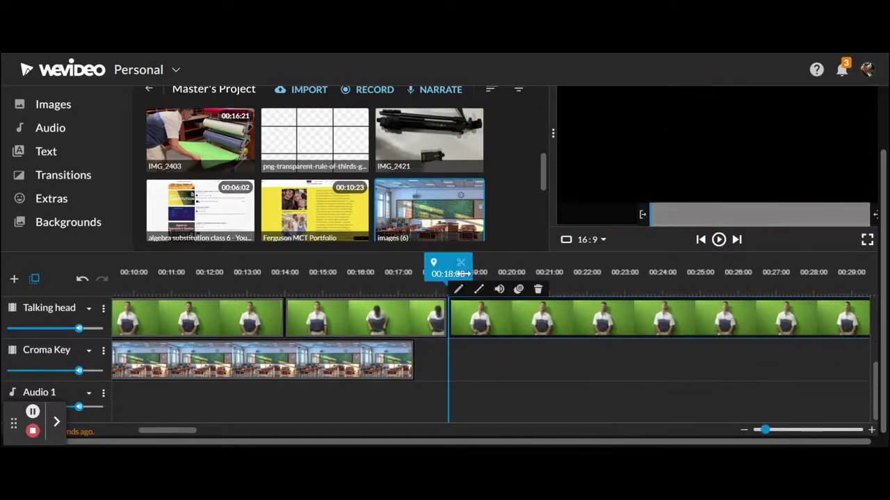
left_click_drag(459, 274, 413, 268)
left_click(719, 240)
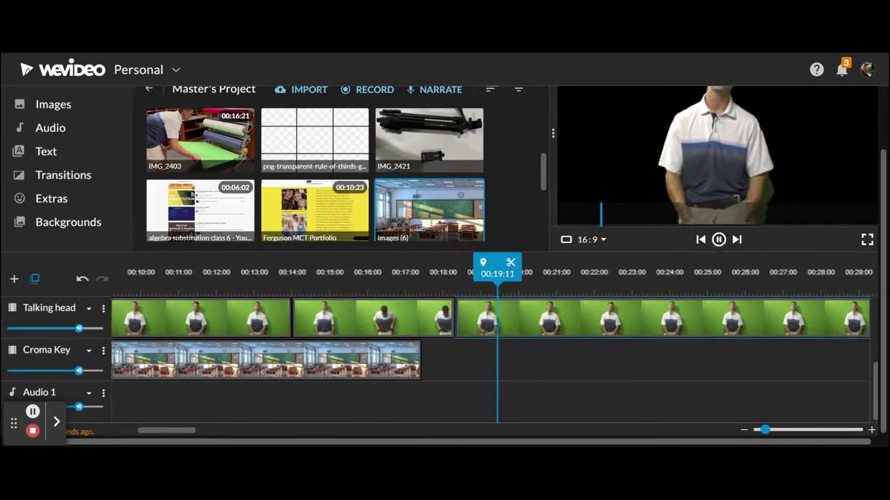
left_click(719, 240)
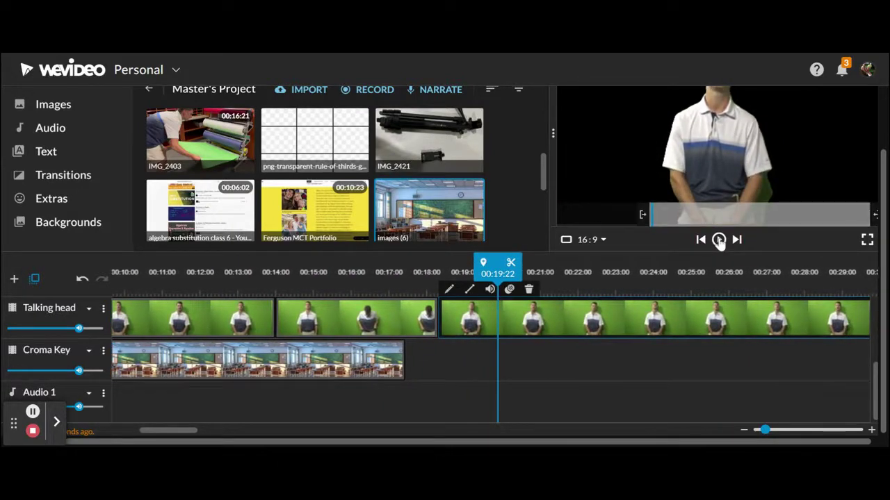
- Set the short middle Talking head clip's speed to 3x, save it and play back the result from 00:13:13
left_click(379, 316)
left_click(363, 290)
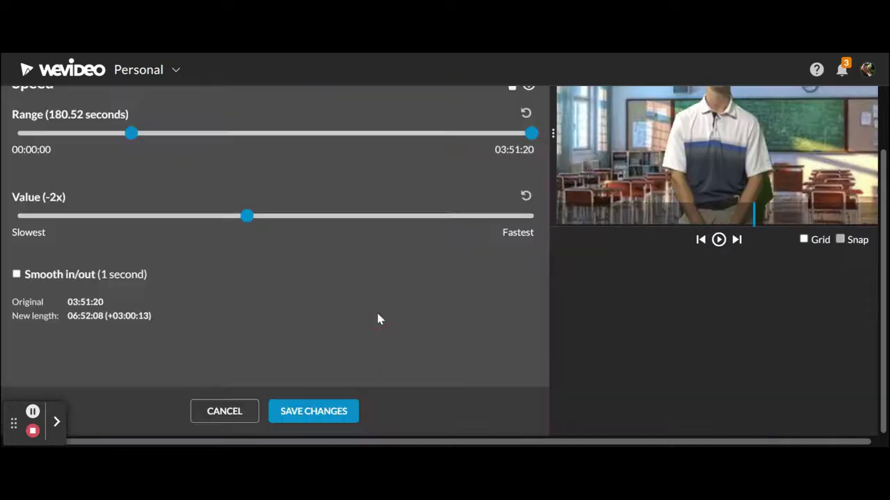
scroll(193, 184, "up", 2)
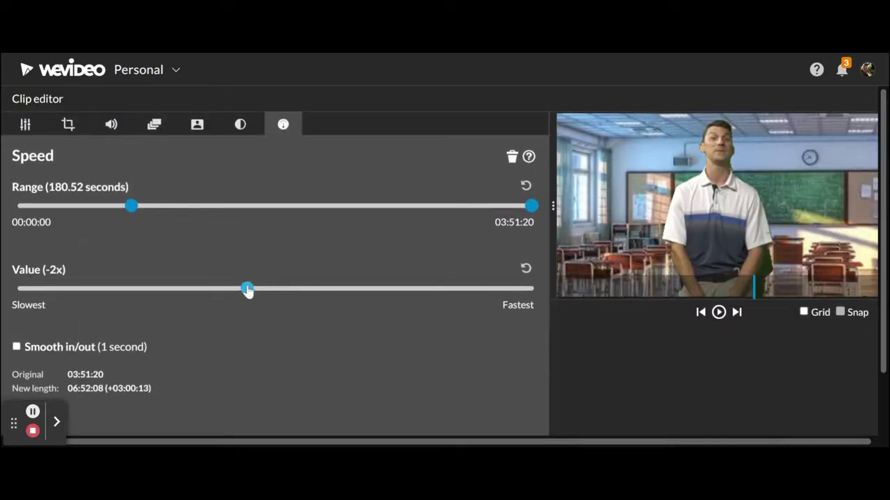
left_click_drag(247, 291, 335, 292)
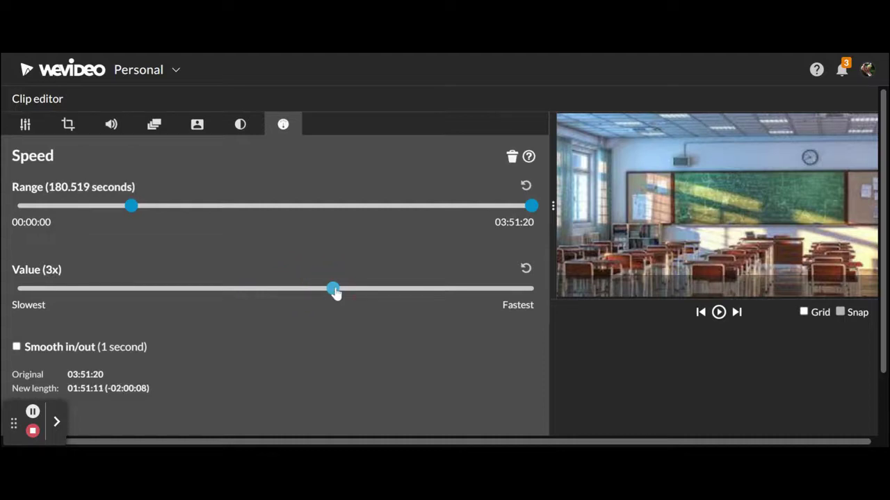
scroll(335, 293, "down", 2)
left_click(318, 417)
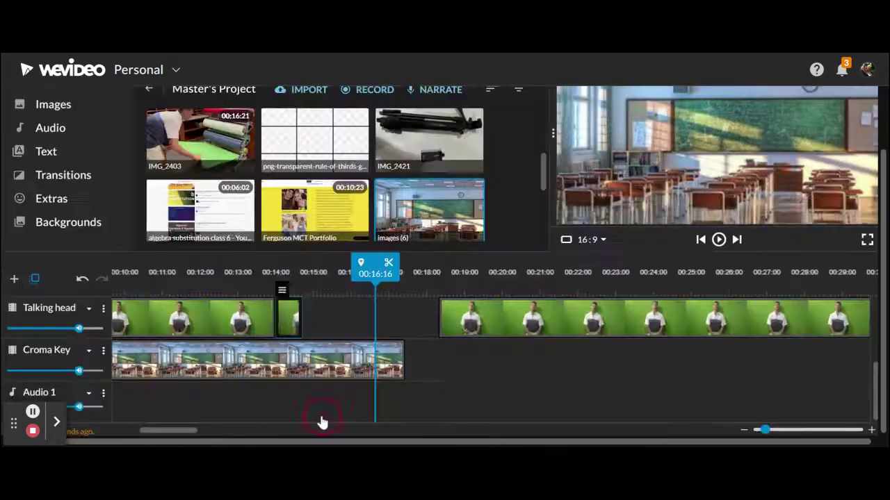
left_click_drag(376, 270, 258, 270)
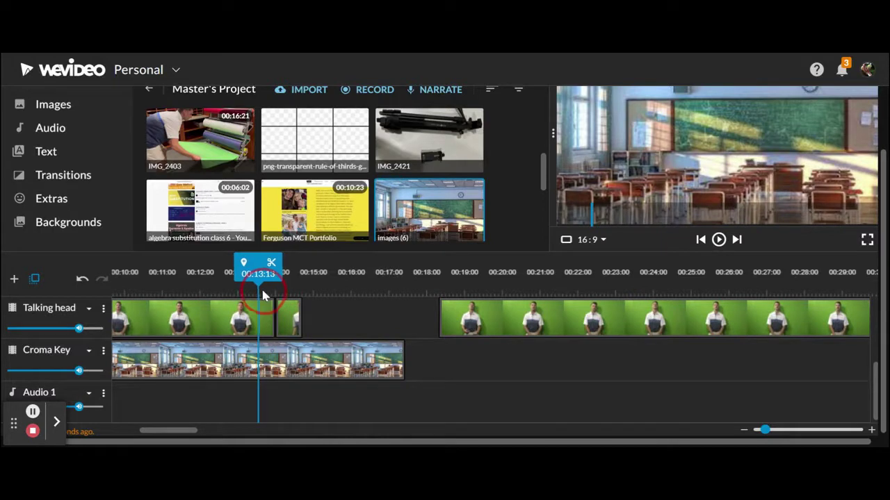
left_click(719, 239)
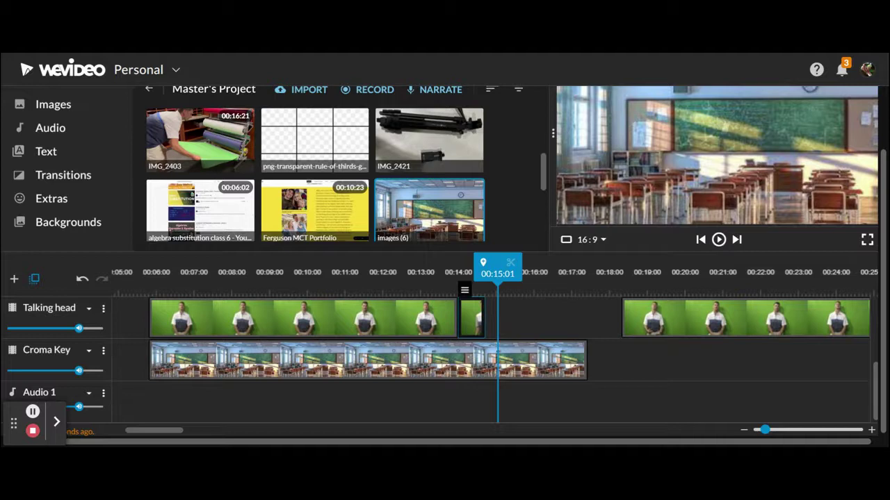
- Move the trailing Talking head clip against the sped-up piece and extend the classroom image on the Croma Key track to 00:22:04
left_click_drag(652, 323, 518, 334)
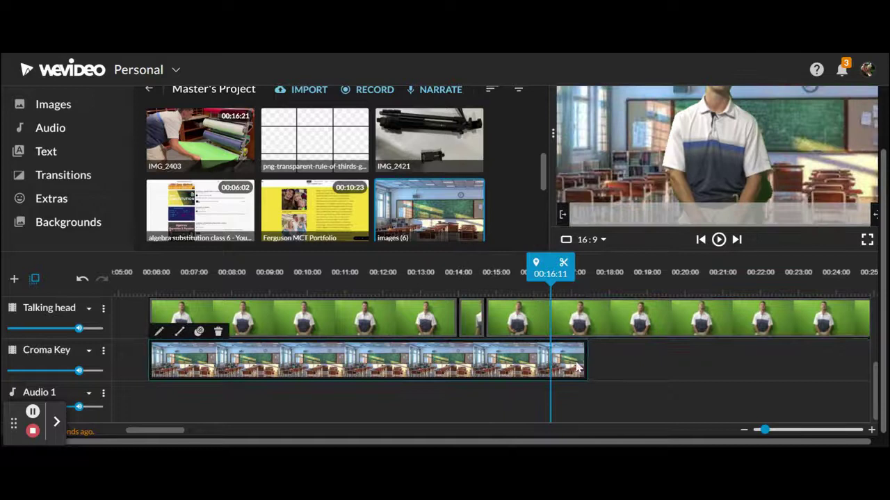
left_click_drag(584, 363, 764, 358)
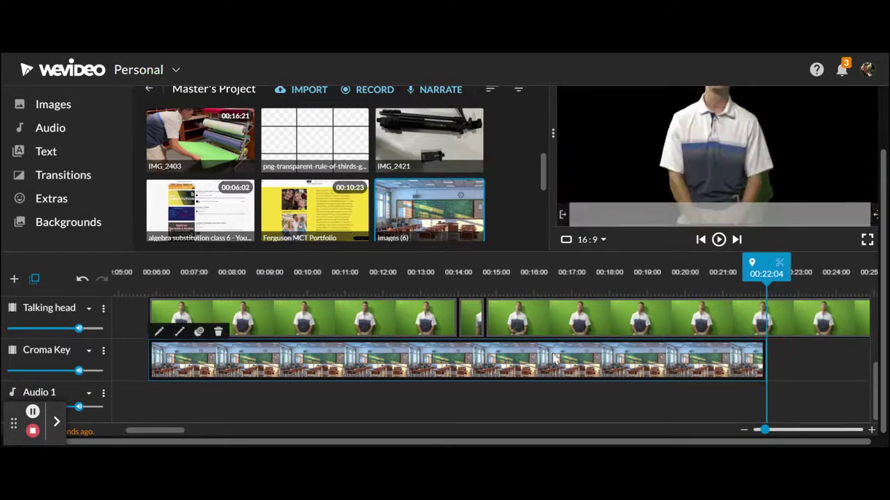
- Examine the title, background, Talking head and Croma Key tracks and the composite at 00:18:09
scroll(555, 359, "up", 3)
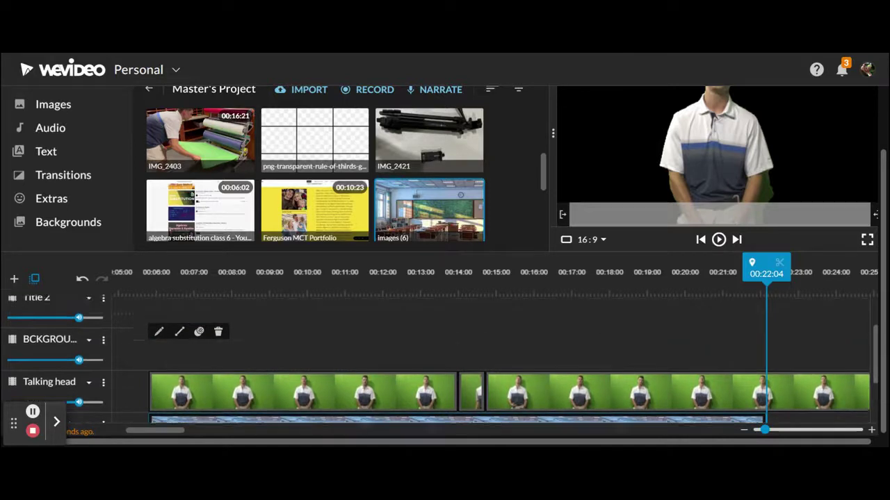
scroll(117, 318, "down", 2)
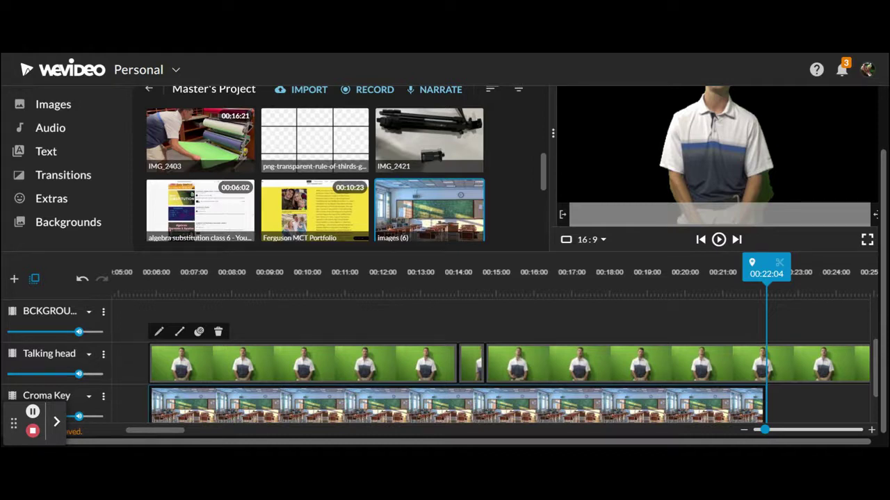
scroll(791, 264, "up", 2)
scroll(791, 264, "left", 1)
left_click_drag(791, 257, 649, 286)
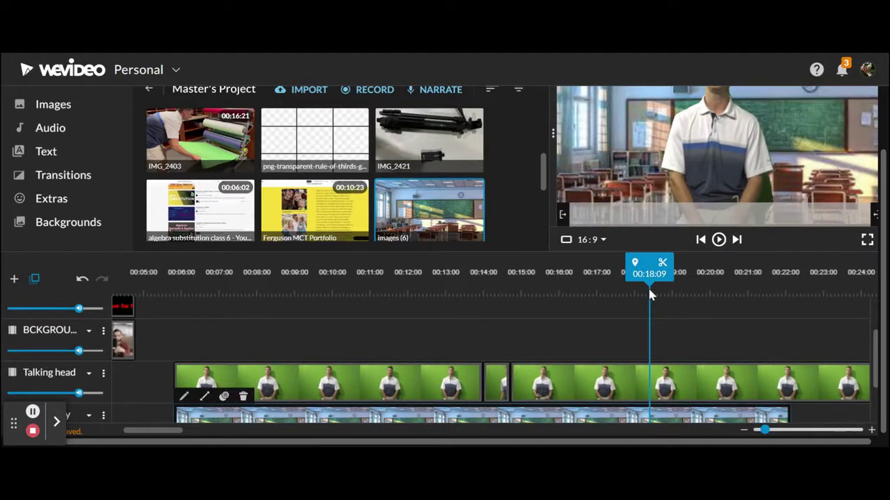
scroll(634, 342, "up", 3)
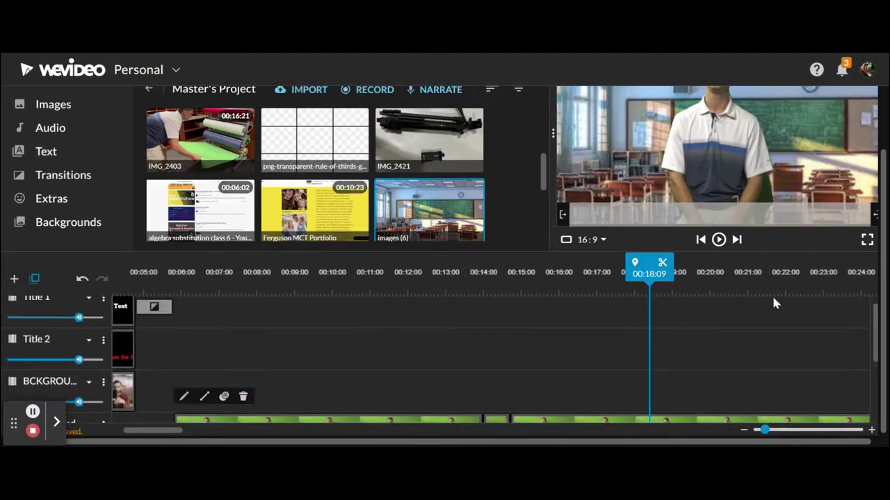
scroll(773, 301, "up", 2)
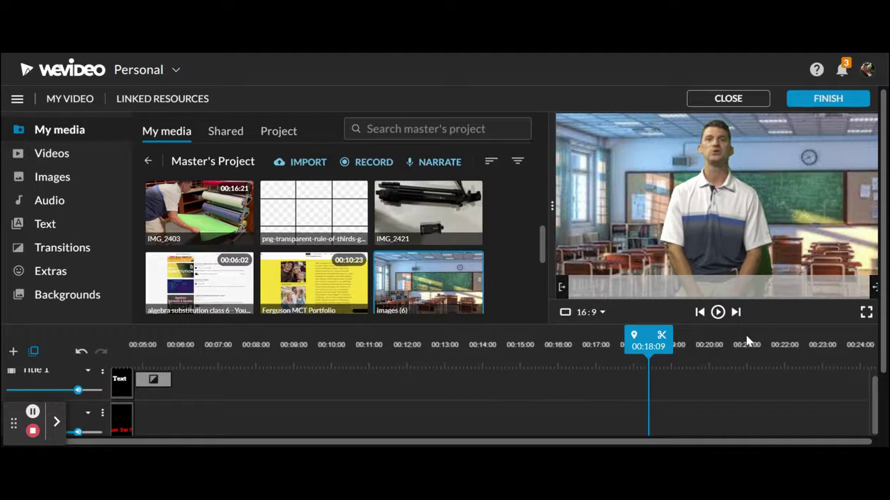
scroll(445, 262, "down", 2)
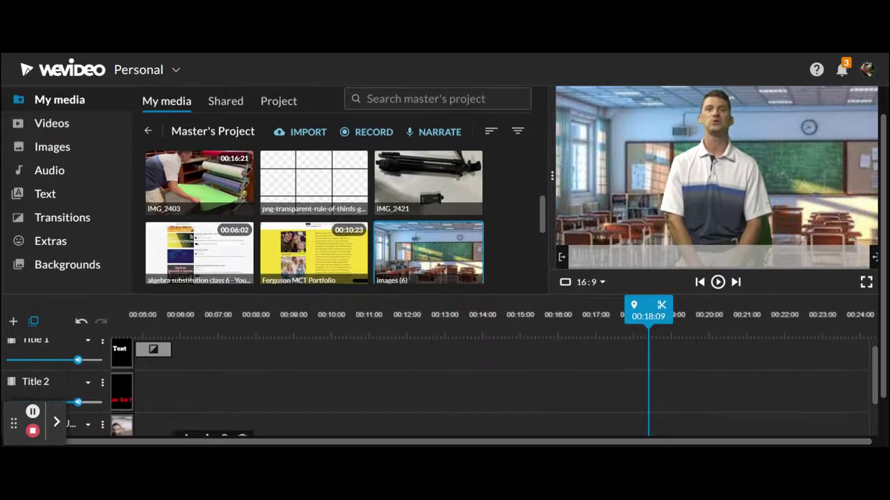
scroll(691, 313, "down", 2)
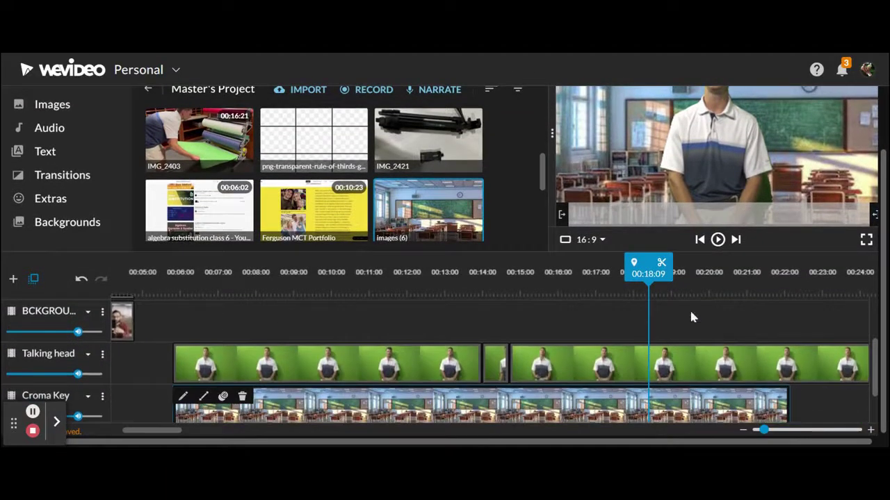
- Play back the composite from 00:18:05 and pause at 00:19:15
left_click(649, 264)
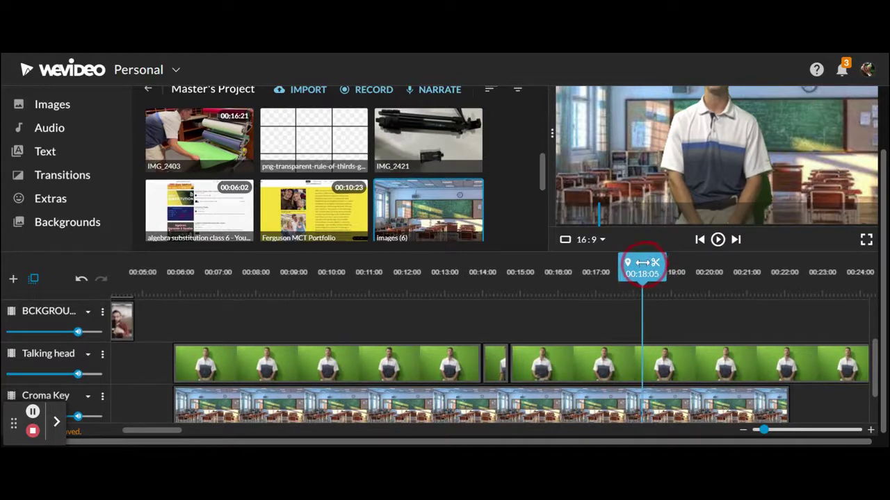
left_click(717, 240)
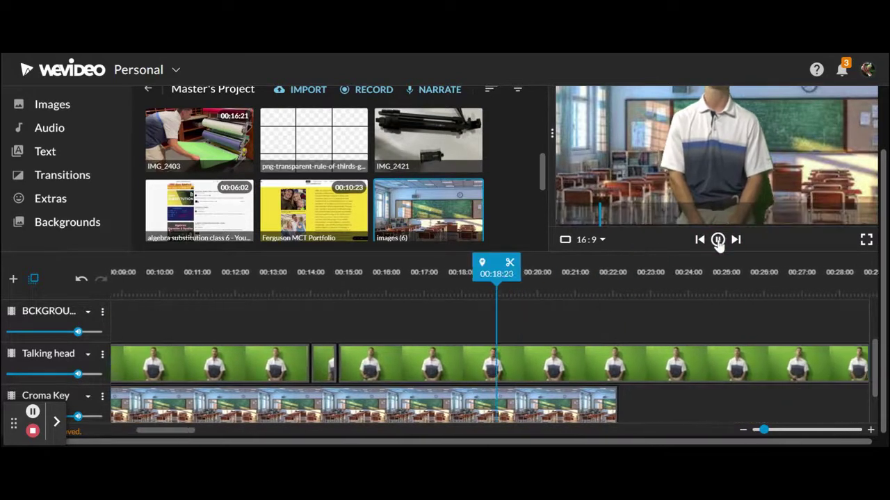
left_click(717, 240)
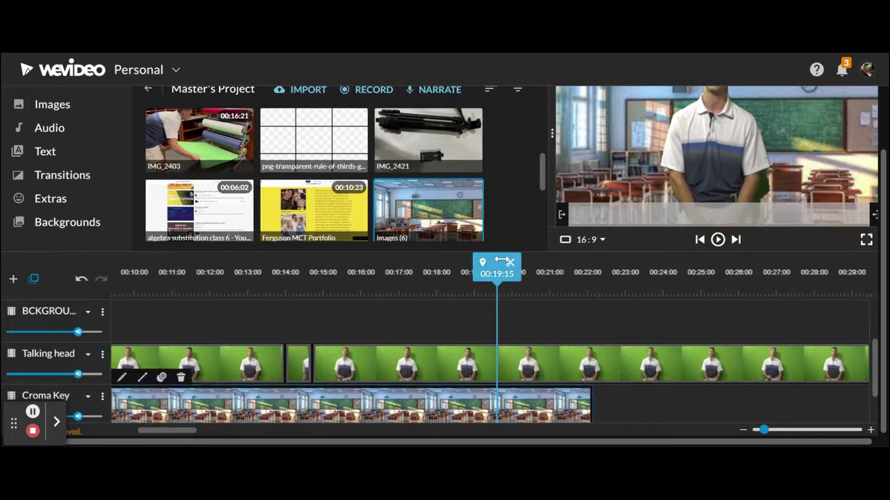
- Place the MCT Portfolio video from the Master's Project media on the background track, starting at 00:18:04
scroll(501, 258, "up", 2)
scroll(379, 282, "down", 1)
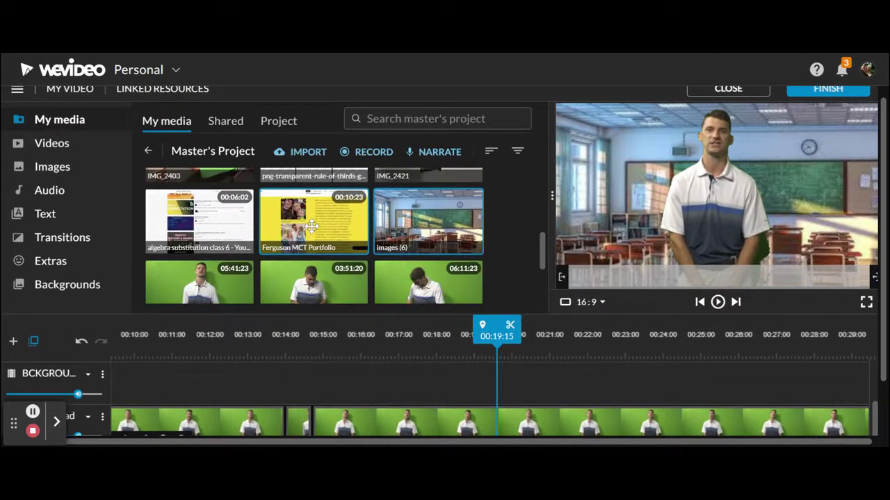
left_click_drag(312, 226, 457, 374)
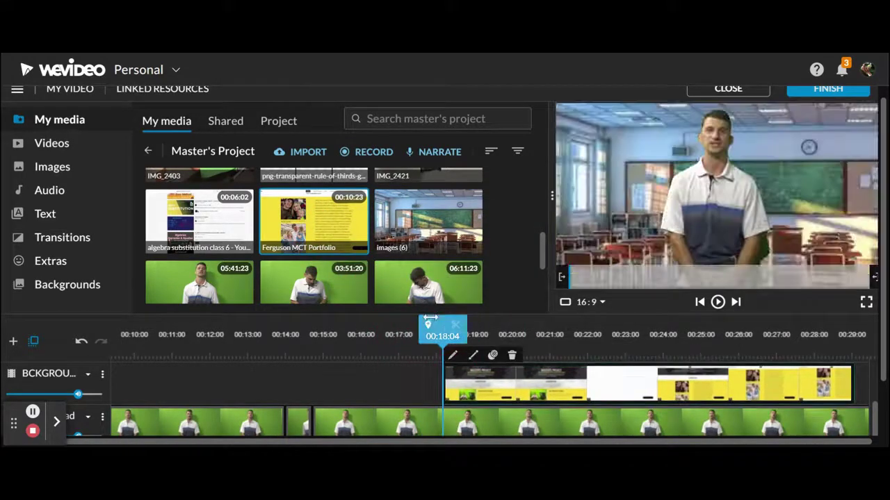
- Play back the portfolio overlay from 00:16:23, pause at 00:20:16 and delete the portfolio clip from the background track
left_click_drag(442, 331, 396, 335)
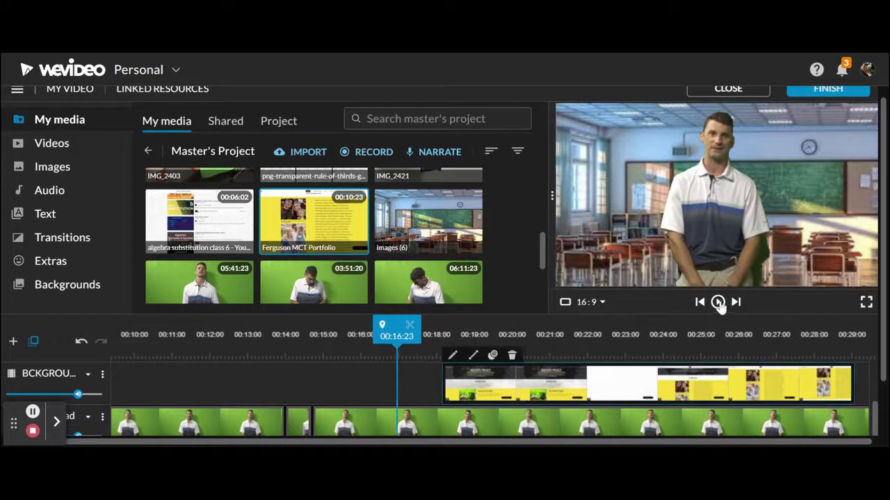
left_click(718, 303)
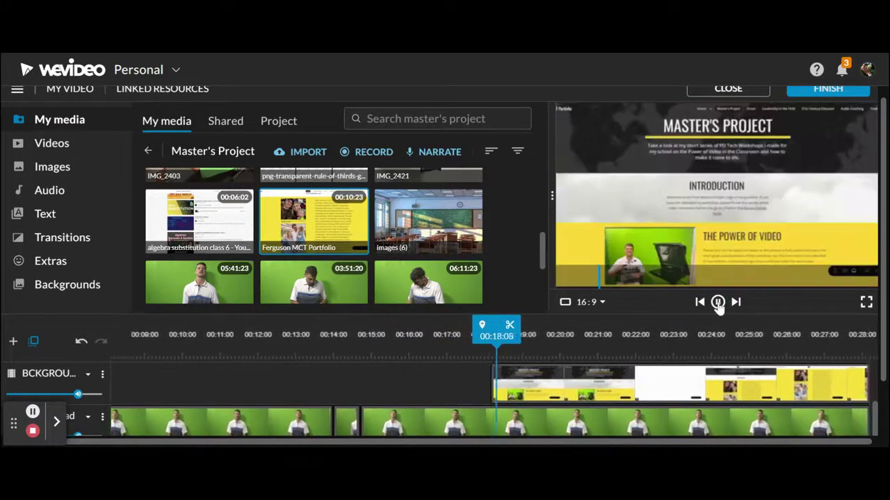
left_click(718, 303)
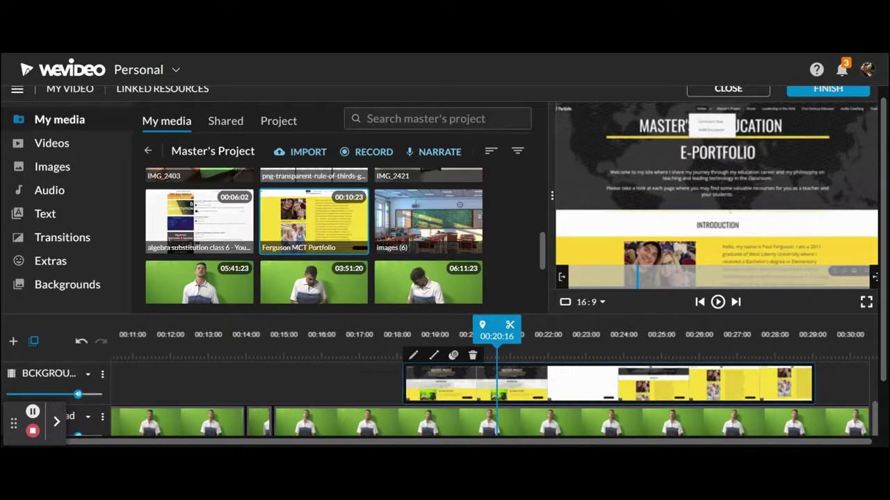
key("Delete")
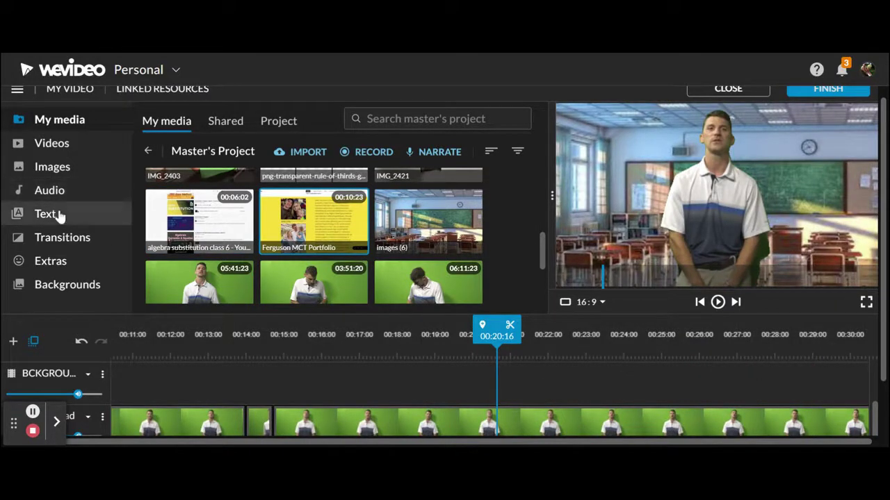
- Place the stock tiger video from Animals on the background track at 00:18:13, play back the overlay and pause at 00:20:00
left_click(96, 172)
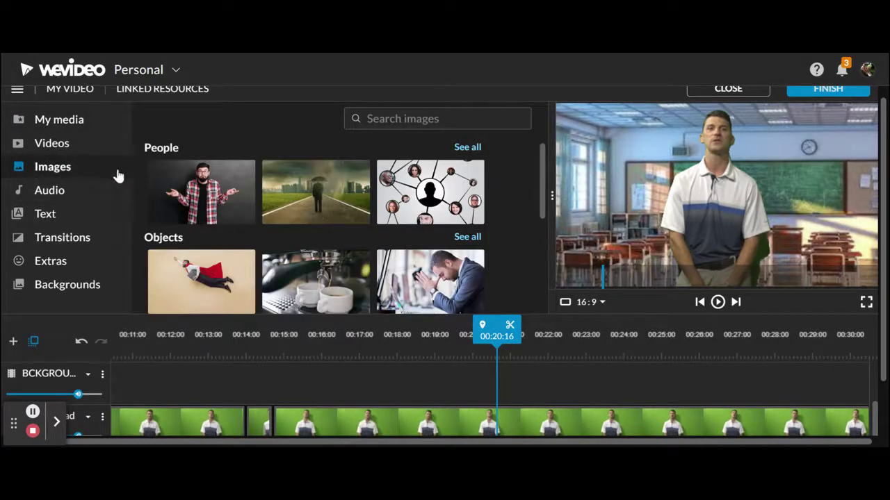
scroll(344, 256, "down", 5)
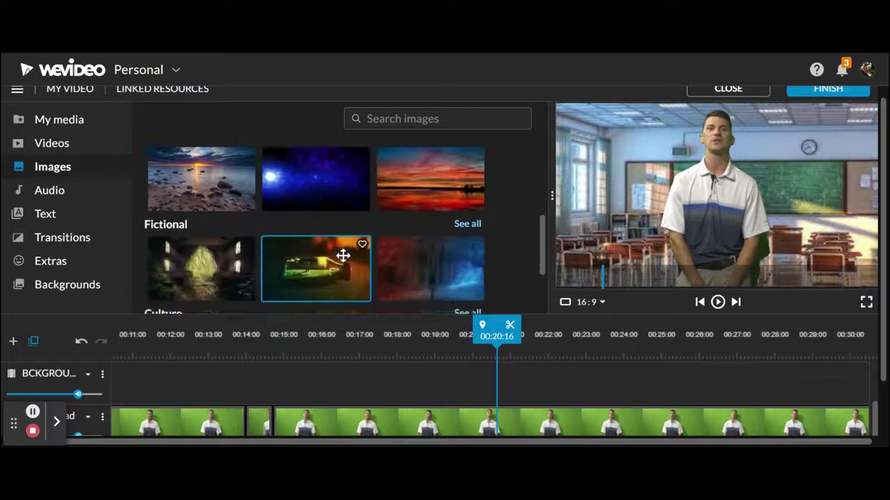
left_click(48, 144)
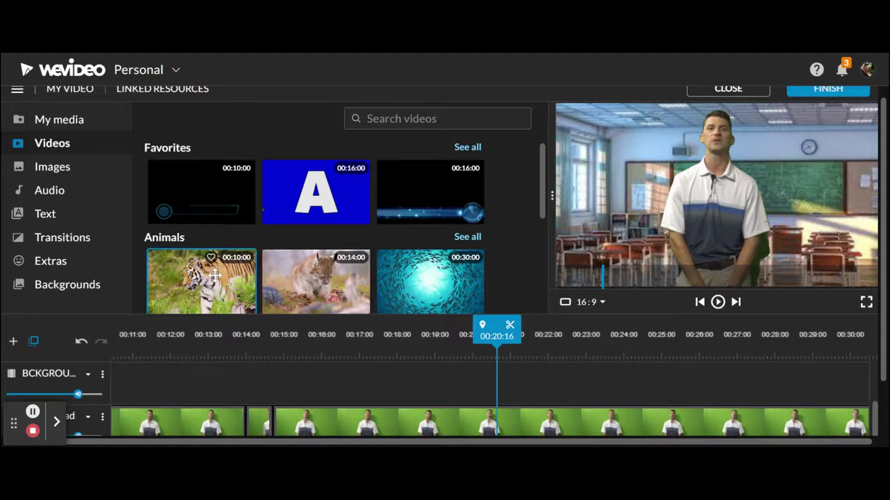
left_click_drag(216, 276, 431, 378)
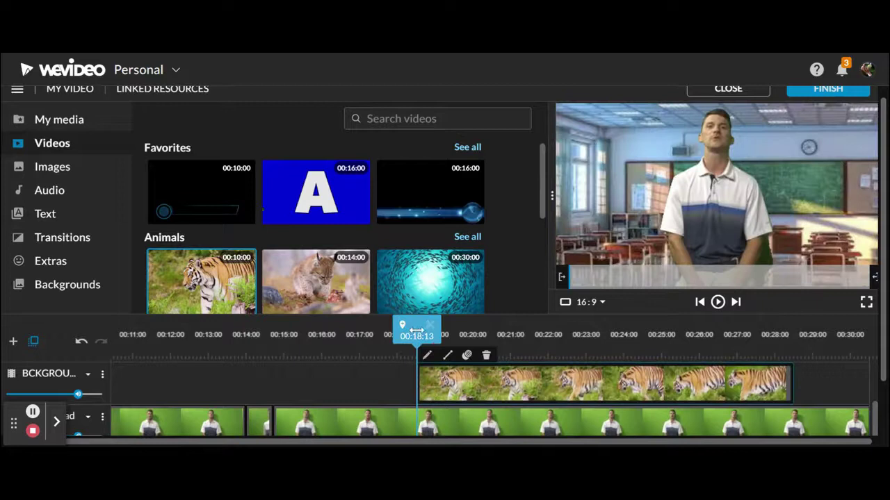
left_click(719, 303)
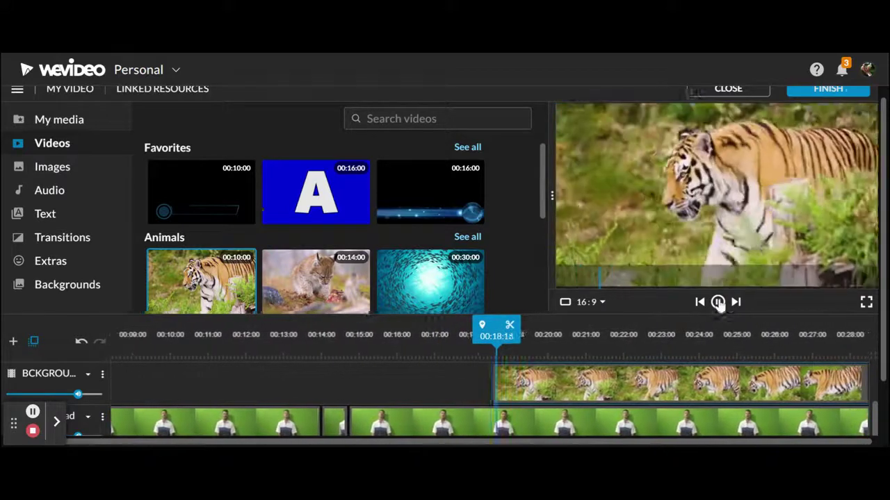
left_click(719, 304)
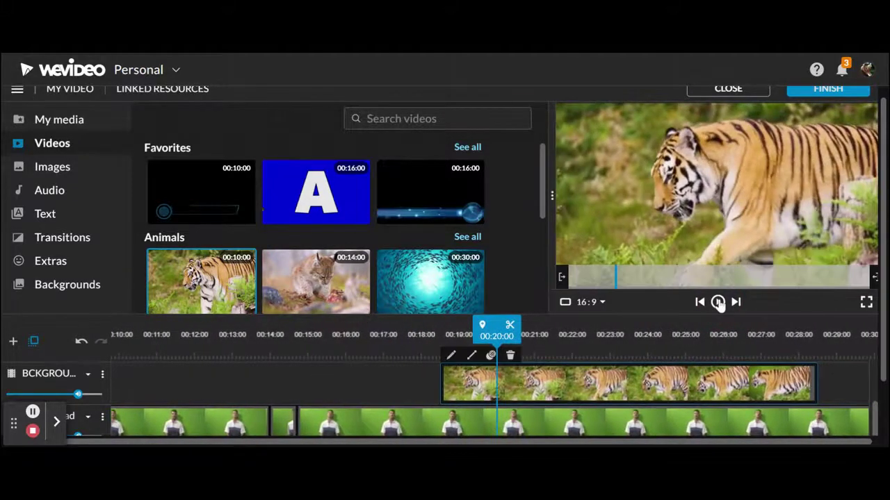